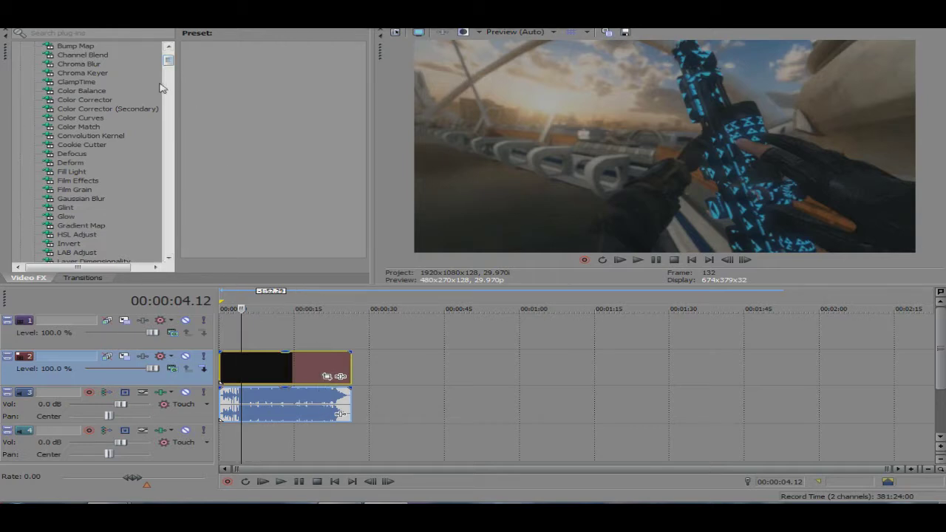
left_click_drag(168, 61, 168, 185)
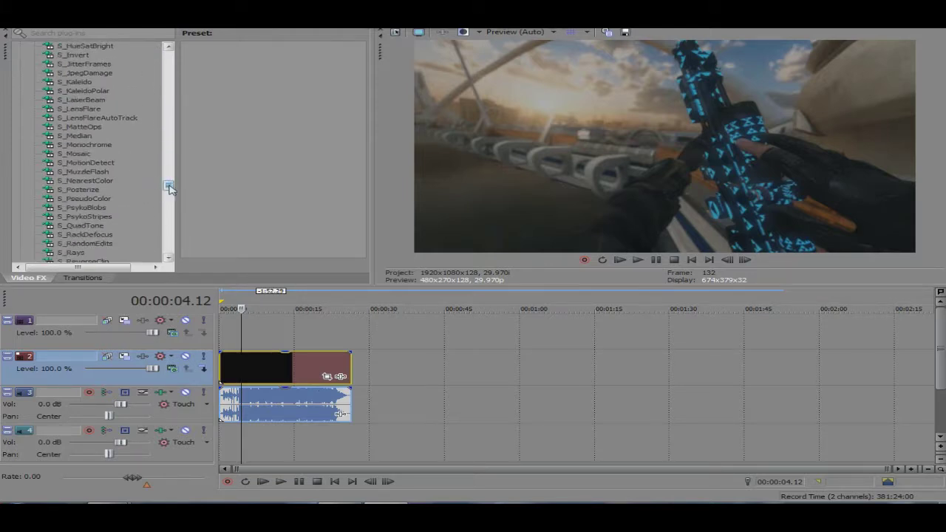
left_click_drag(169, 185, 168, 190)
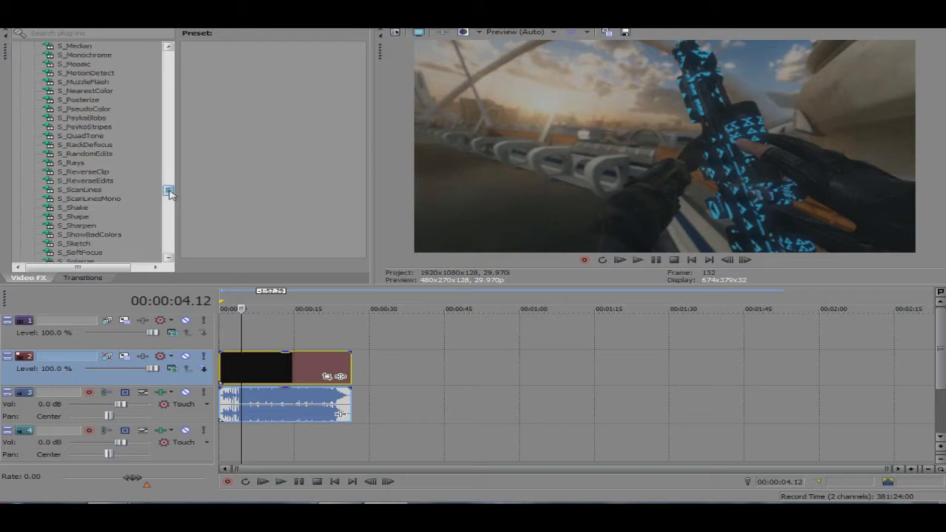
- Choose the S_Shake effect's 'S shake for second render' preset and drag it onto the track 2 clip
left_click(76, 209)
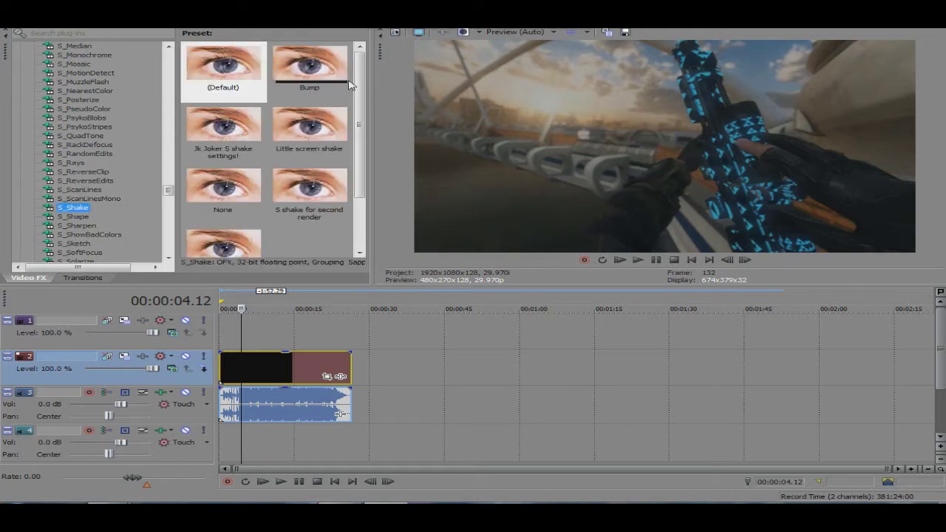
left_click_drag(360, 89, 360, 148)
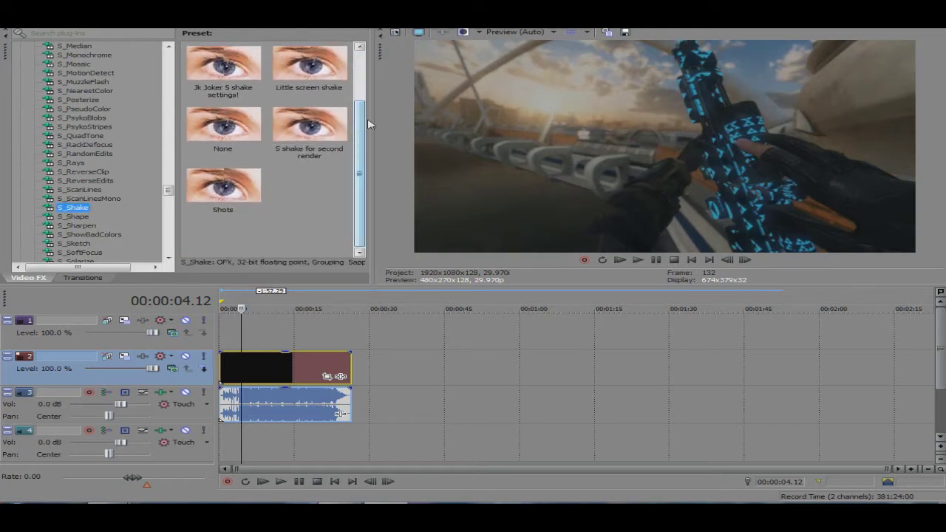
left_click(301, 127)
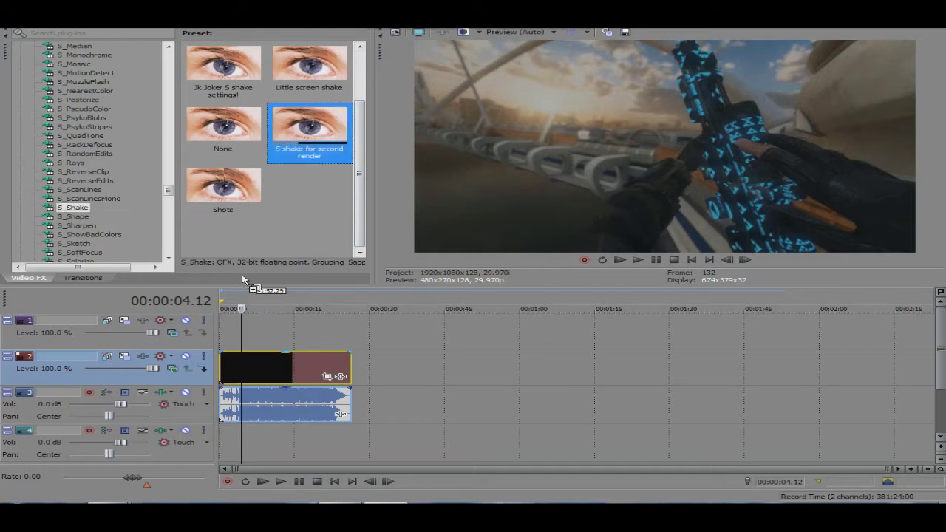
left_click_drag(302, 127, 244, 279)
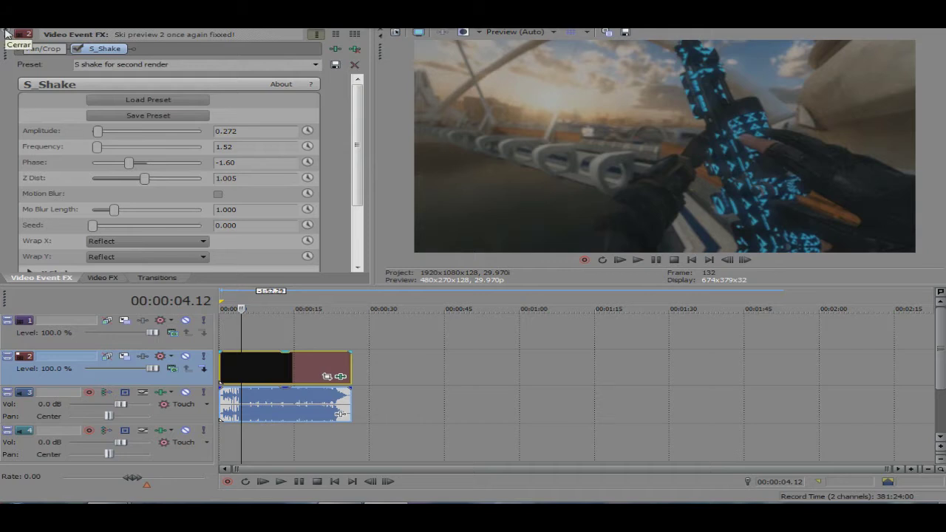
- Close the Video Event FX window and open the track 2 clip's Pan/Crop editor at its start
left_click(353, 64)
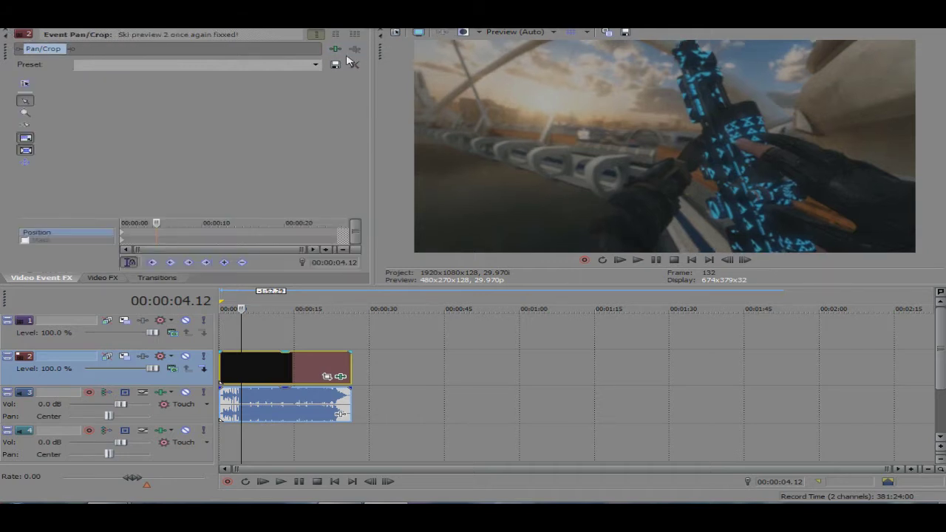
left_click(11, 34)
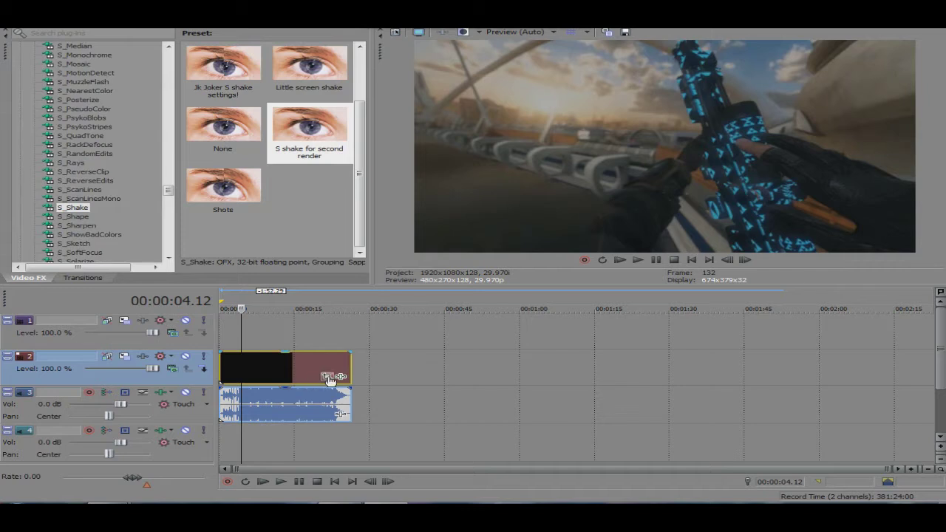
left_click(330, 375)
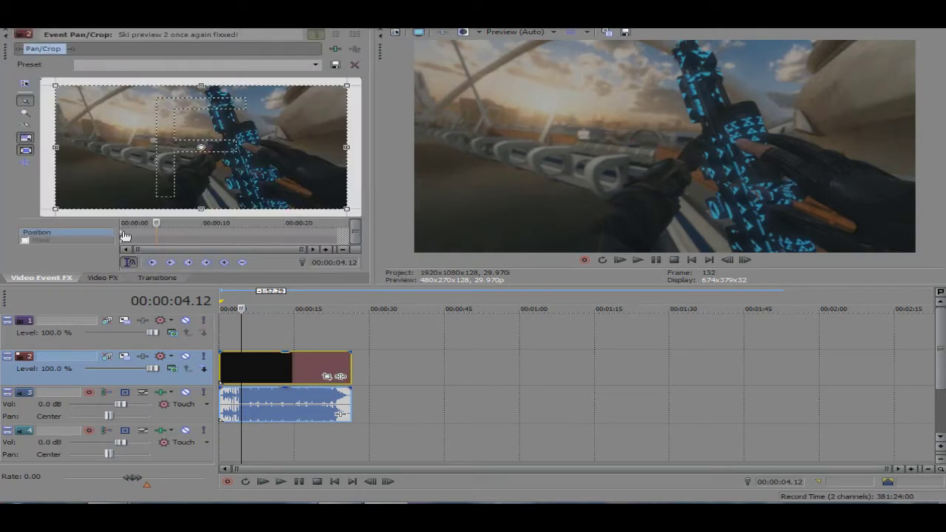
left_click(125, 235)
- Slightly zoom, tilt and shift the crop framing near the start, then preview the movement
mouse_move(345, 150)
left_mouse_down()
mouse_move(356, 156)
mouse_move(330, 157)
left_mouse_up()
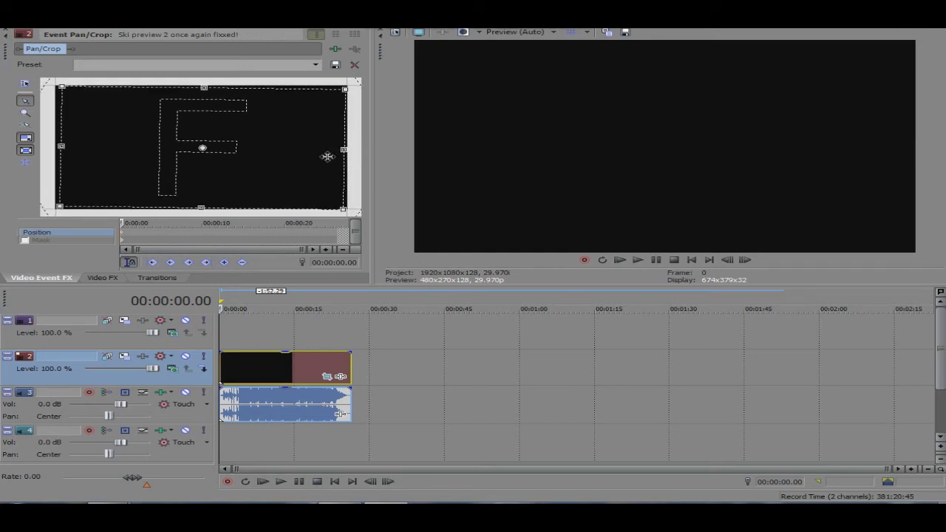
left_click(144, 235)
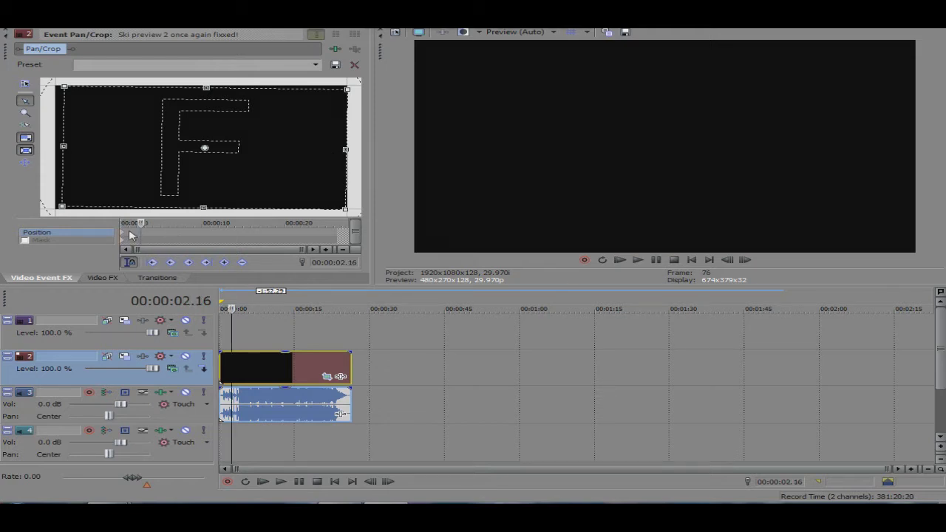
left_click(130, 235)
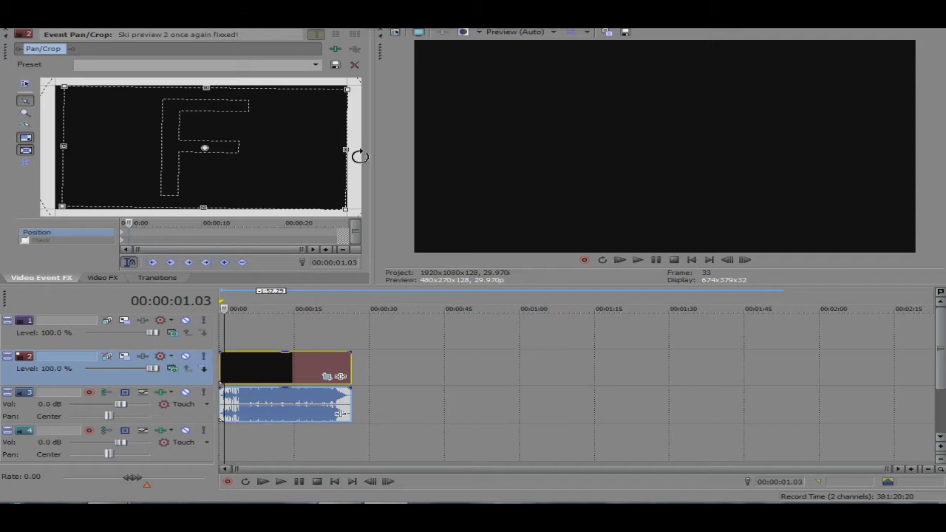
left_click_drag(360, 157, 356, 153)
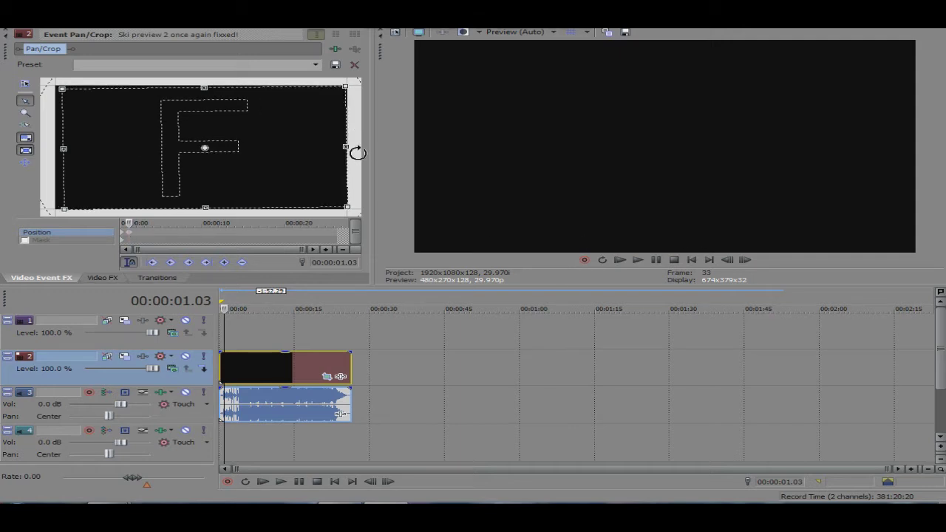
left_click_drag(328, 161, 299, 165)
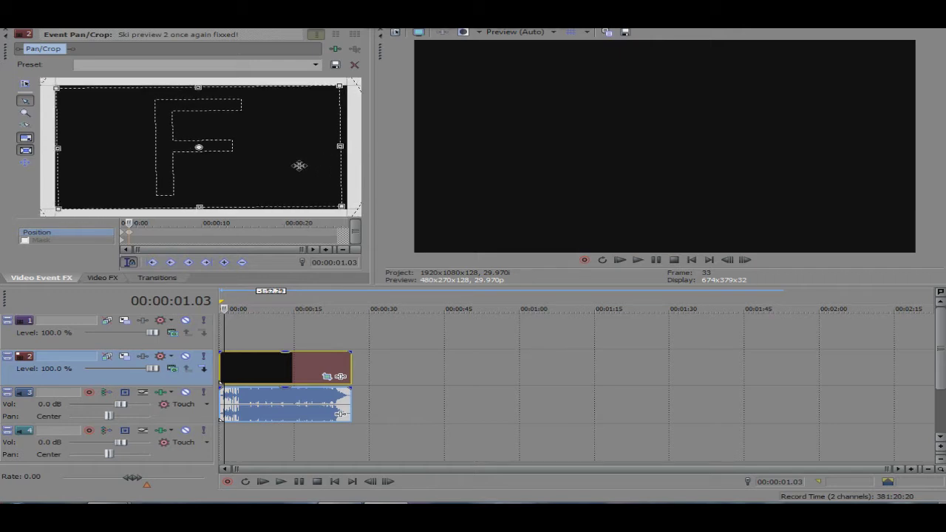
key("space")
- Offset the crop frame slightly around 2.11 and 3 seconds to create a new keyframe
left_click_drag(144, 224, 139, 224)
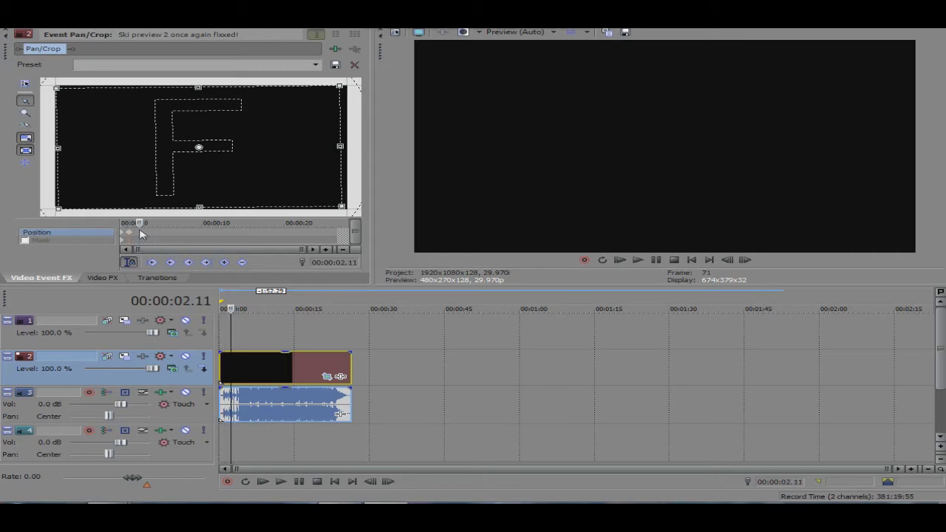
left_click_drag(353, 164, 355, 168)
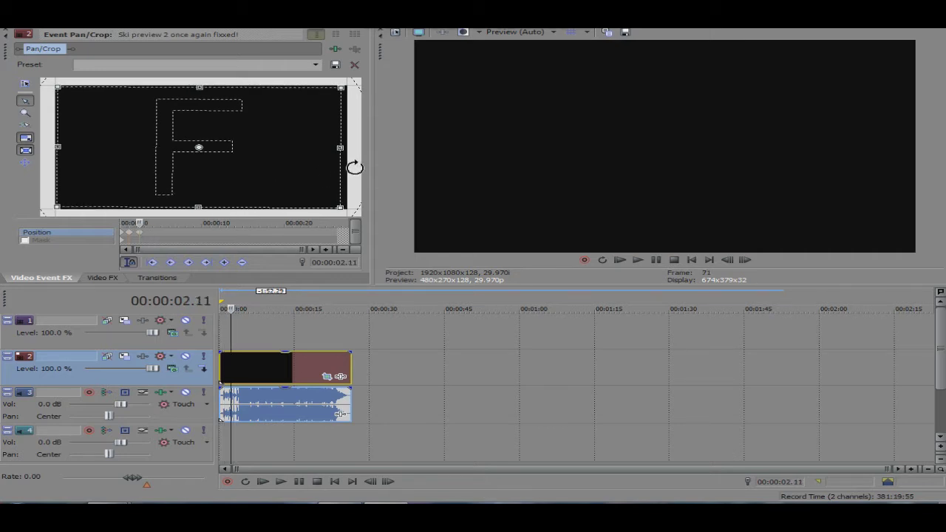
left_click_drag(291, 175, 289, 173)
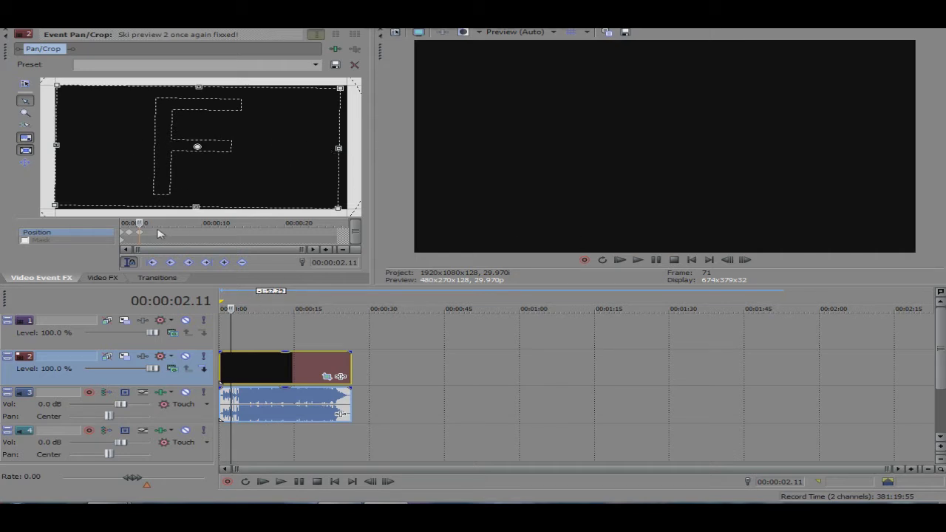
left_click(153, 233)
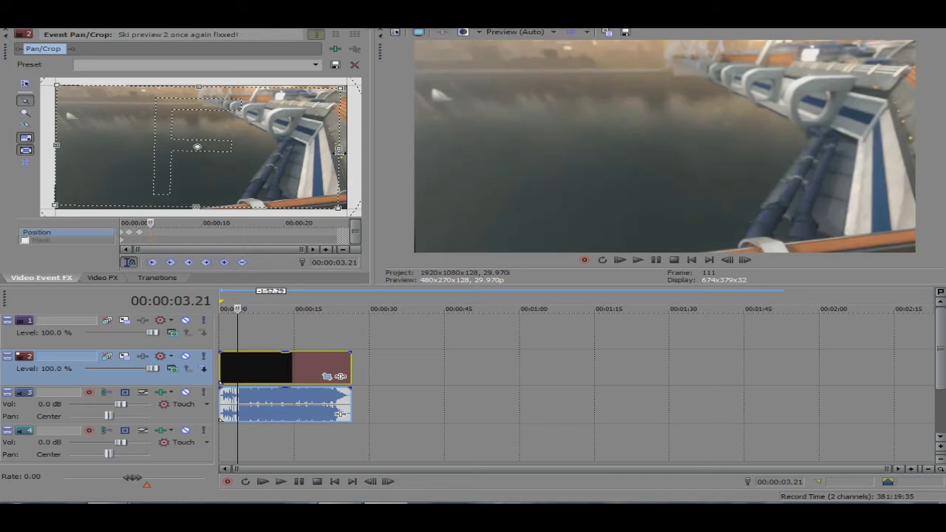
left_click_drag(346, 152, 321, 159)
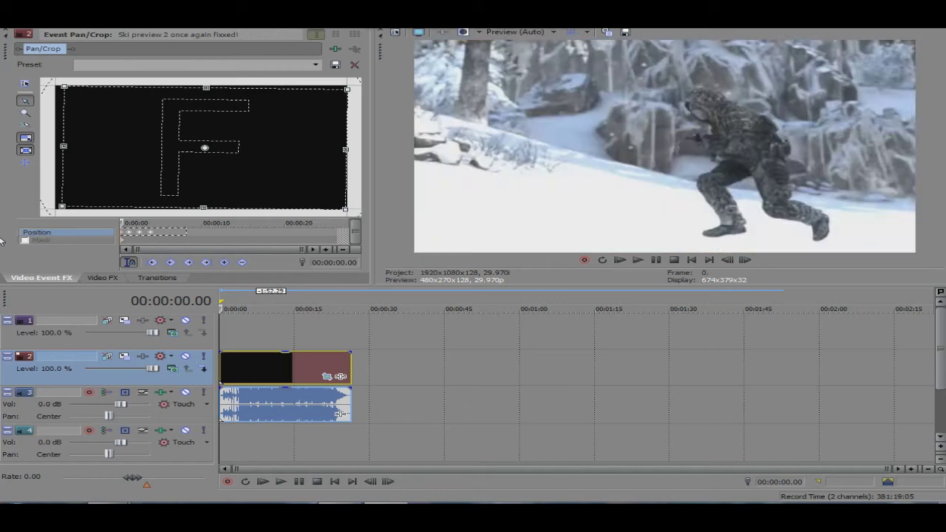
left_click(129, 233)
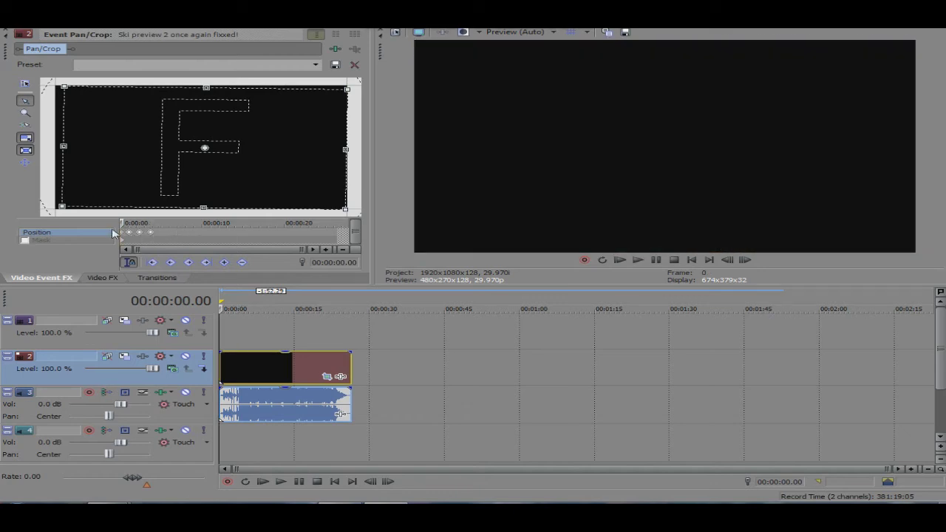
- Set the first shake keyframes to Smooth and copy them
right_click(154, 234)
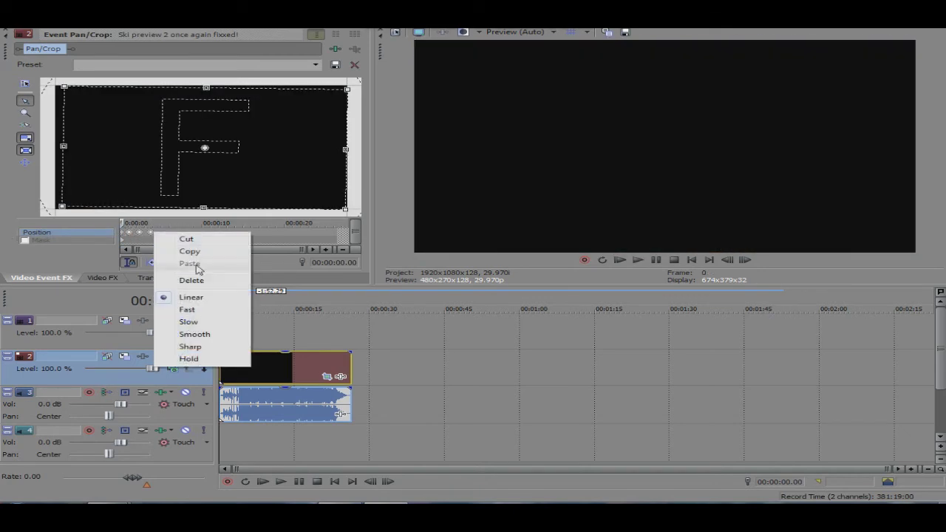
left_click(195, 334)
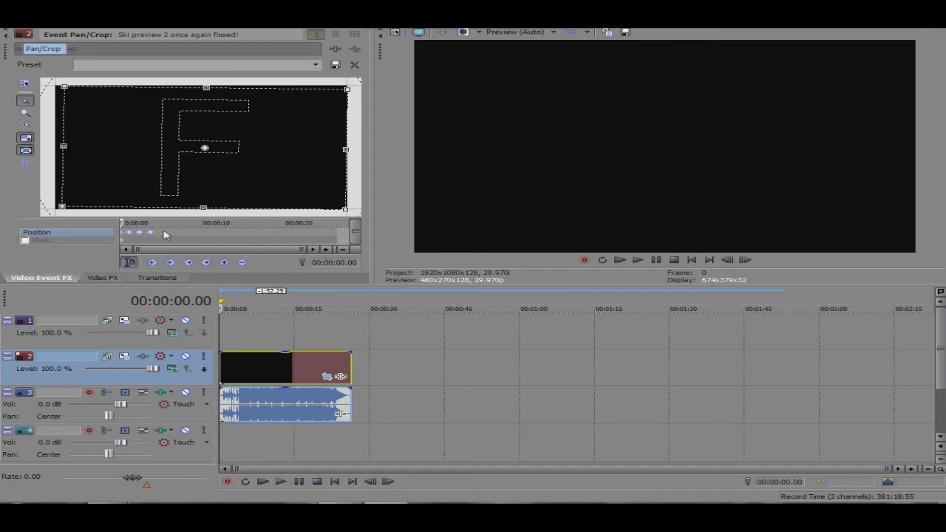
right_click(157, 233)
right_click(155, 236)
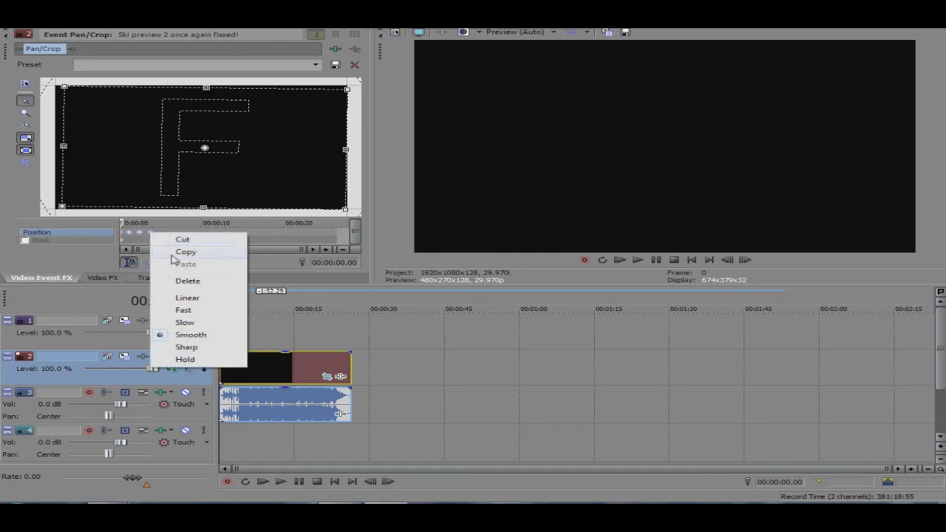
left_click(193, 264)
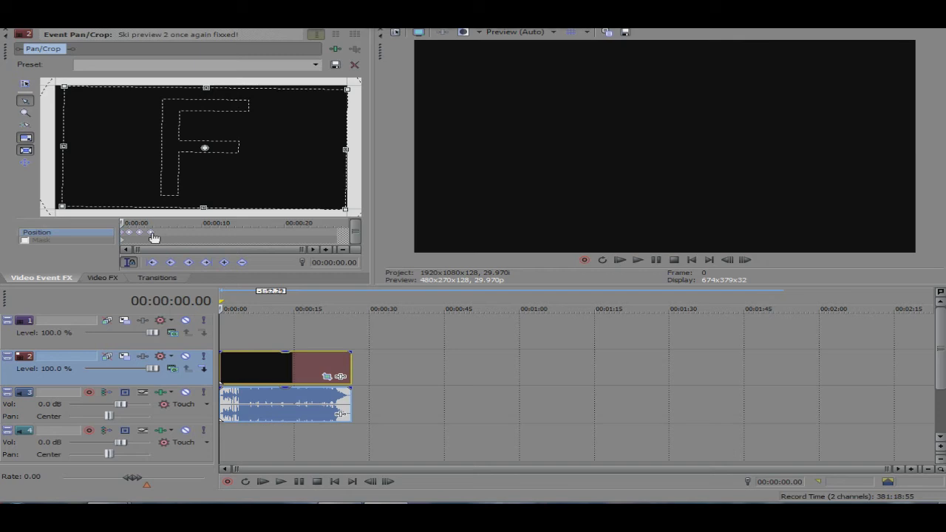
- Paste the copied shake keyframes at about 4.21 seconds
left_click(152, 234)
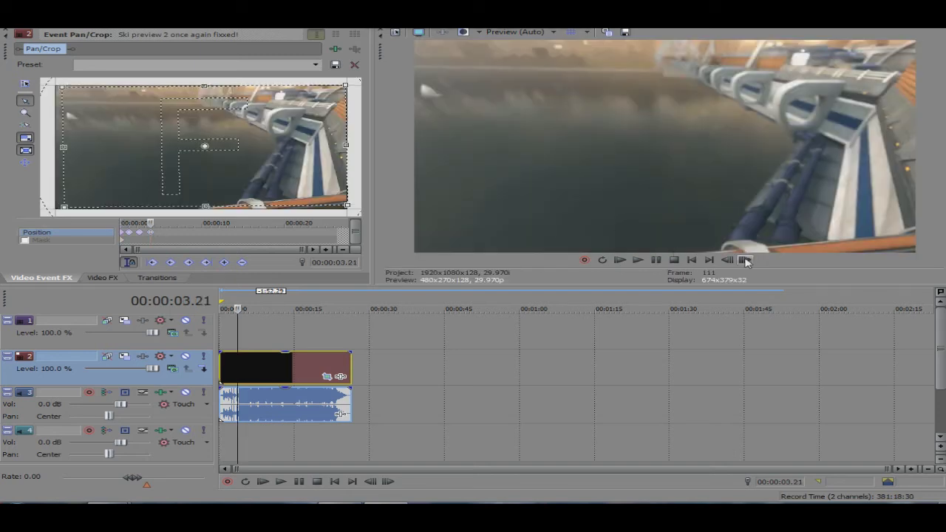
left_click(163, 233)
left_click(158, 233)
right_click(158, 232)
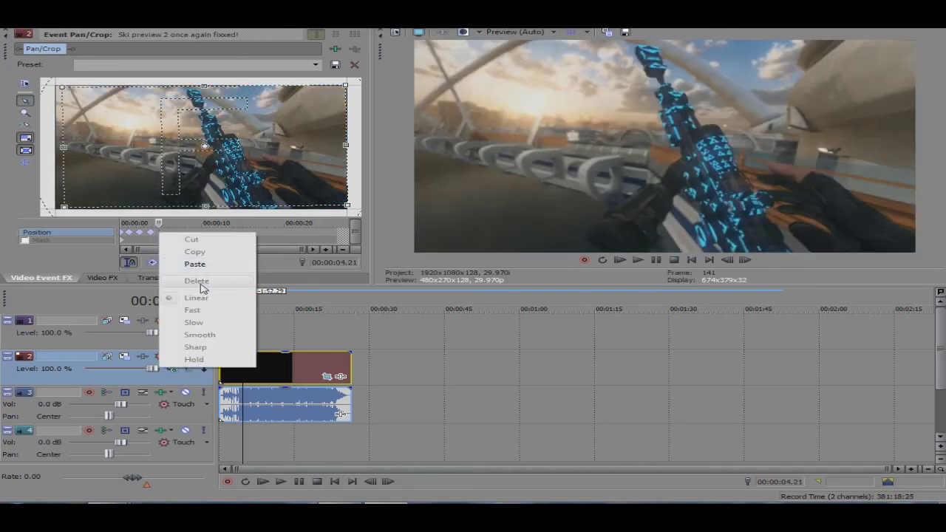
left_click(214, 275)
- Copy the whole keyframe set and paste it at about 9.12 seconds
left_click(129, 232)
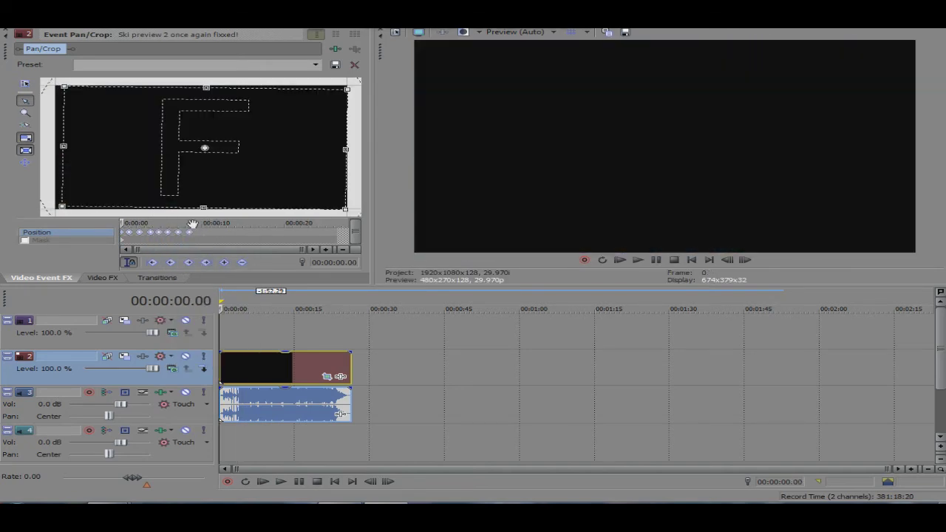
right_click(191, 234)
left_click(219, 255)
left_click(199, 234)
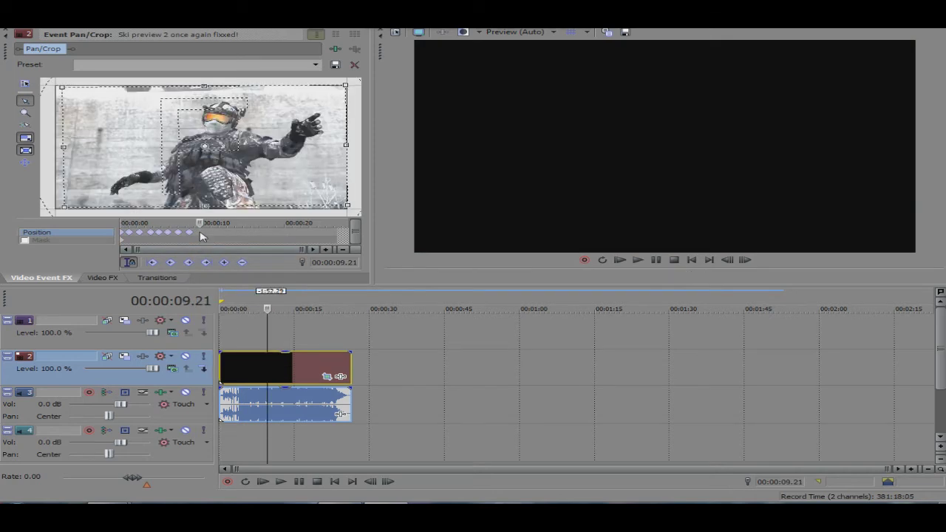
left_click(196, 233)
right_click(197, 232)
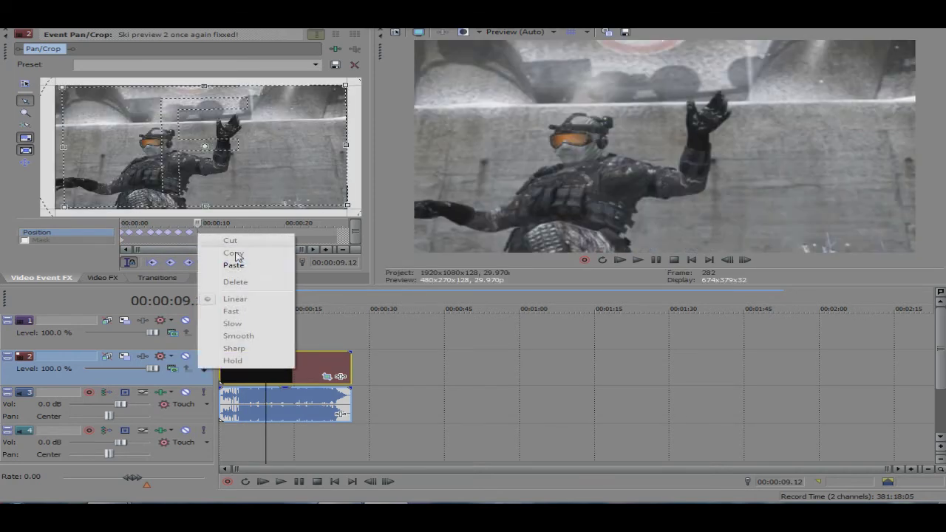
left_click(222, 267)
- Copy the full keyframe set, paste it near 18.23 seconds, and close the Pan/Crop editor
left_click(271, 233)
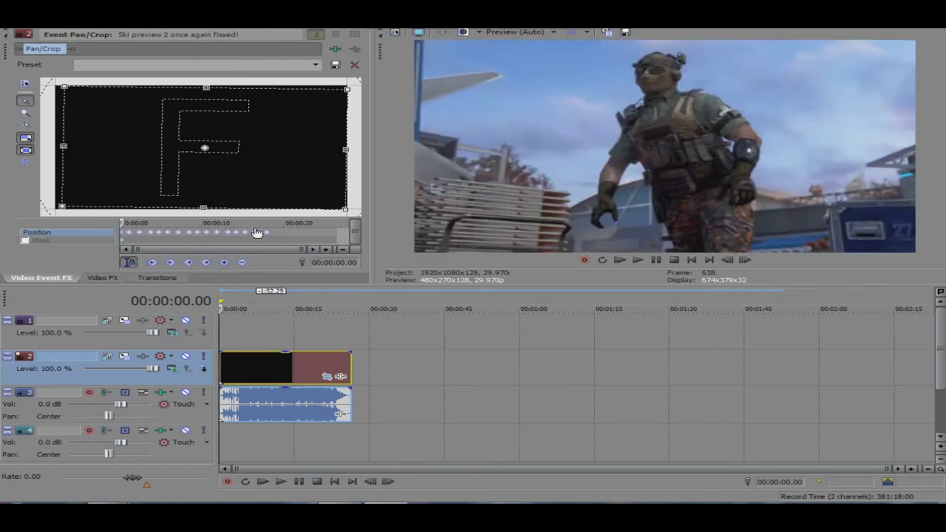
right_click(270, 233)
left_click(296, 251)
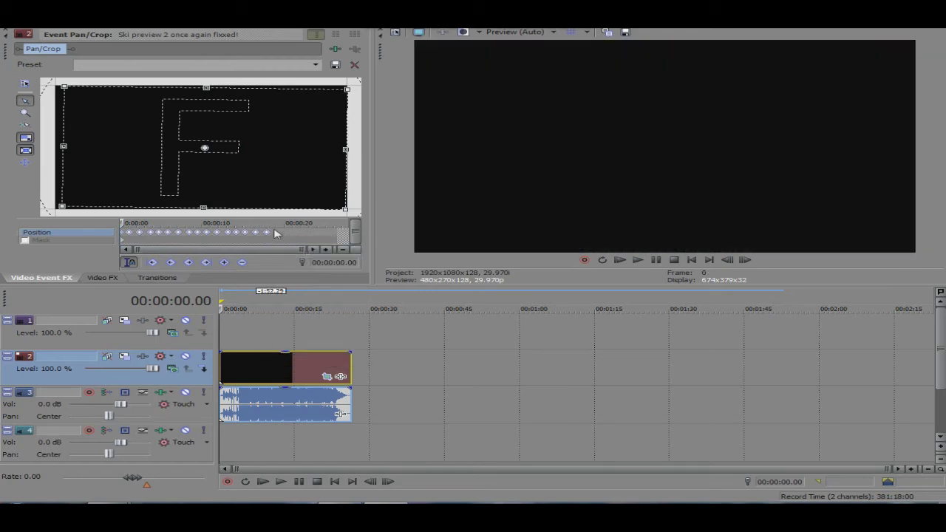
left_click(275, 233)
right_click(275, 233)
left_click(311, 272)
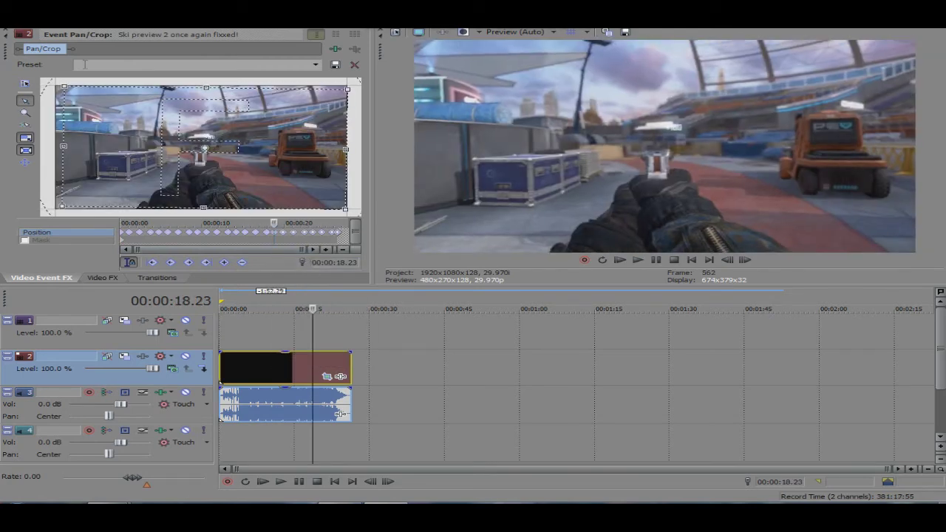
left_click(8, 34)
left_click(620, 260)
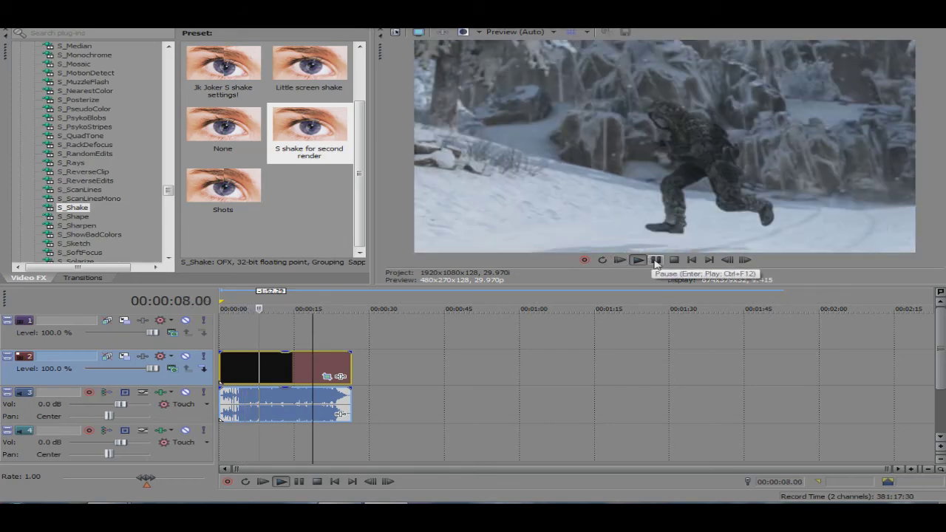
left_click(655, 260)
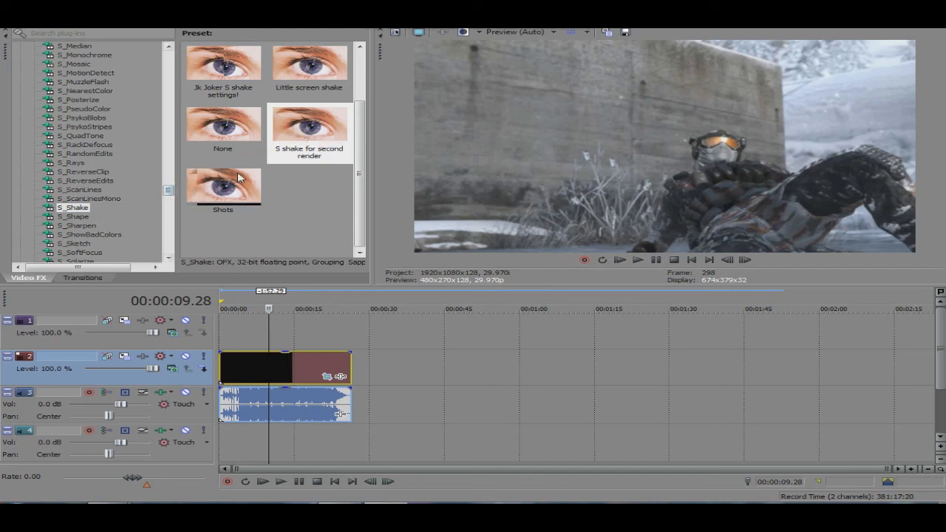
left_click_drag(362, 122, 362, 98)
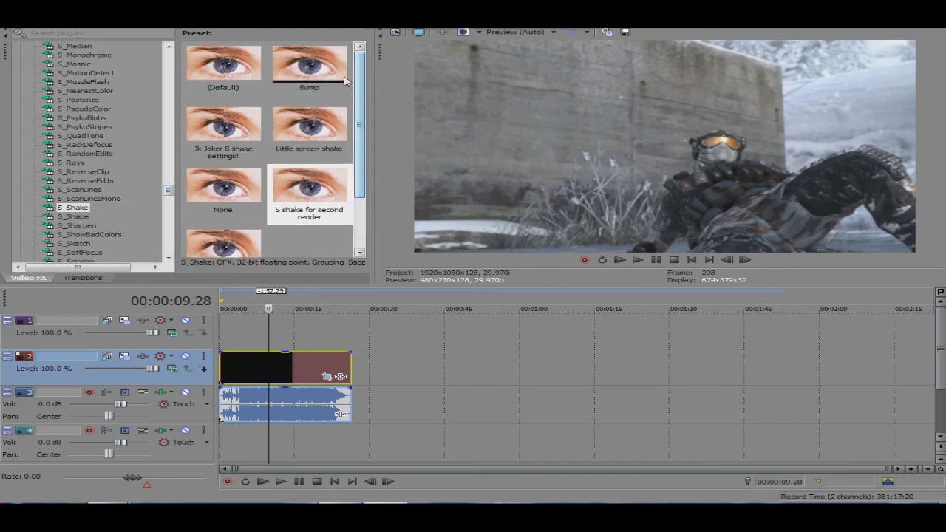